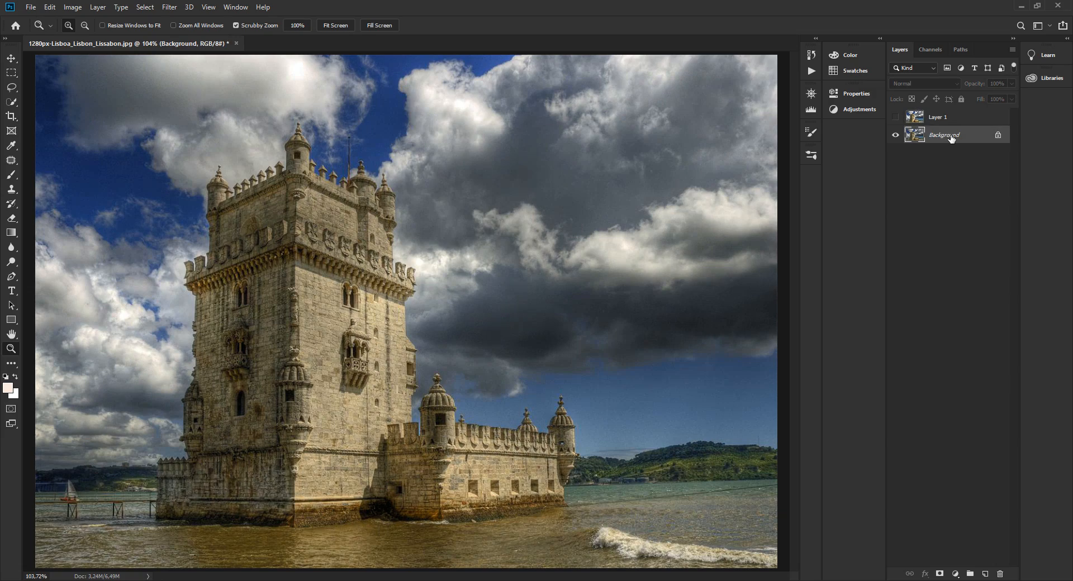
Inspect the sailboat up close and compare the image with Layer 1 shown and hidden over the Background.
{"action": "left_click_drag", "start_coordinate": [59, 504], "coordinate": [144, 471]}
{"action": "right_click", "coordinate": [143, 471]}
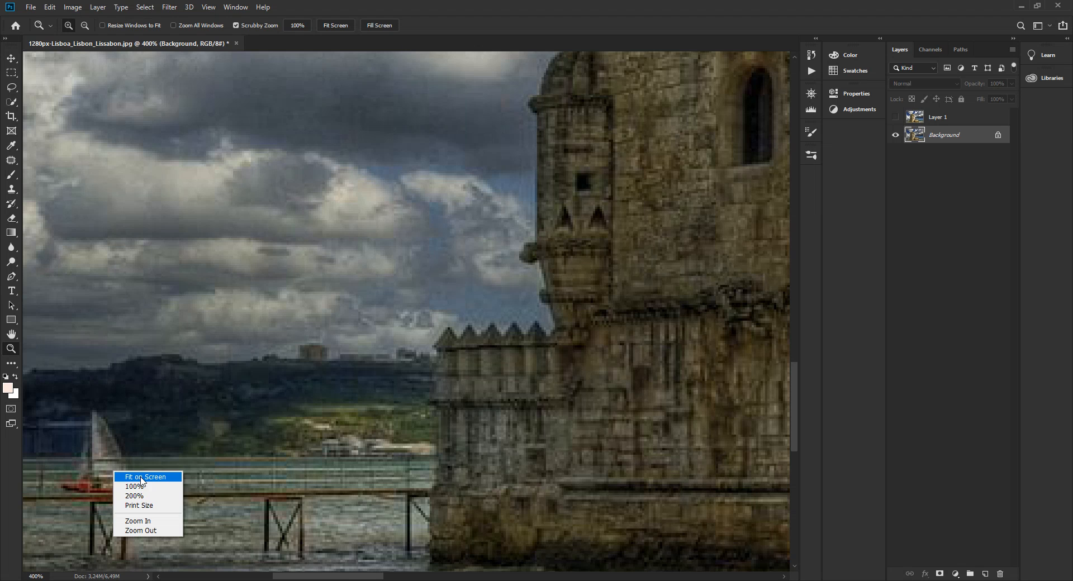
{"action": "left_click", "coordinate": [144, 476]}
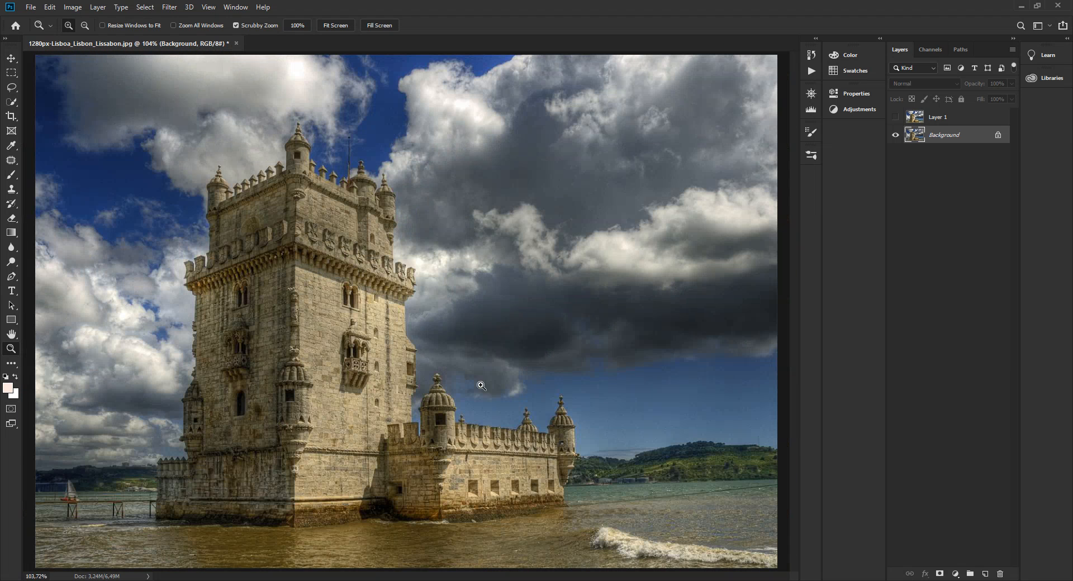
{"action": "left_click", "coordinate": [895, 118]}
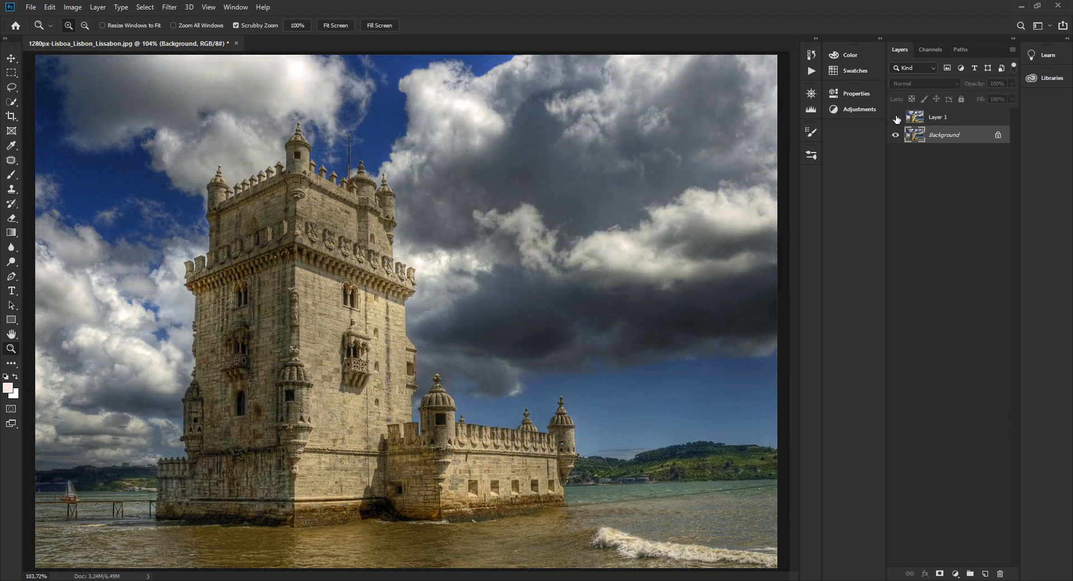
{"action": "left_click", "coordinate": [895, 118]}
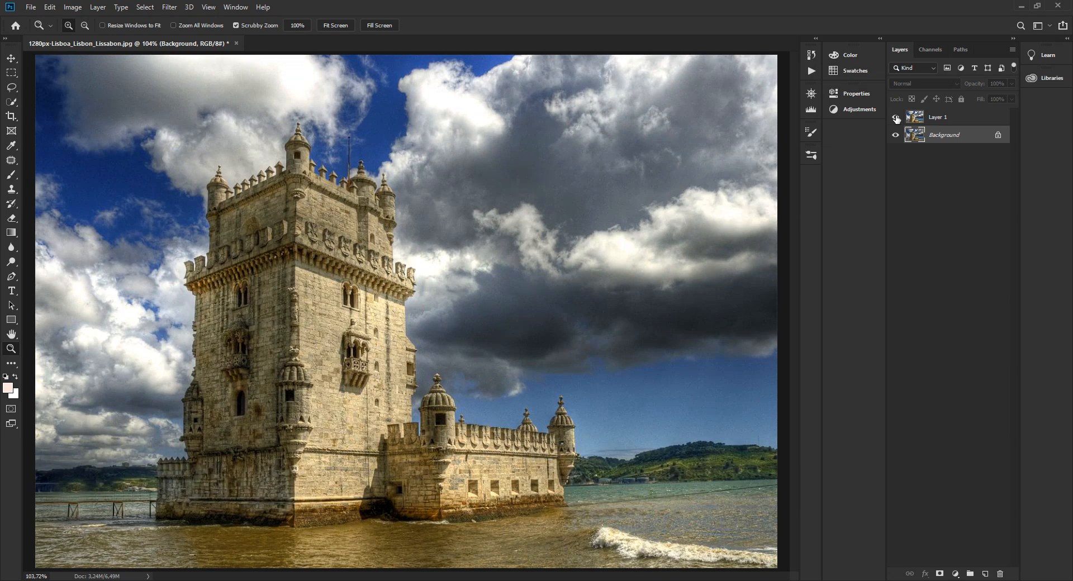
{"action": "left_click", "coordinate": [896, 118]}
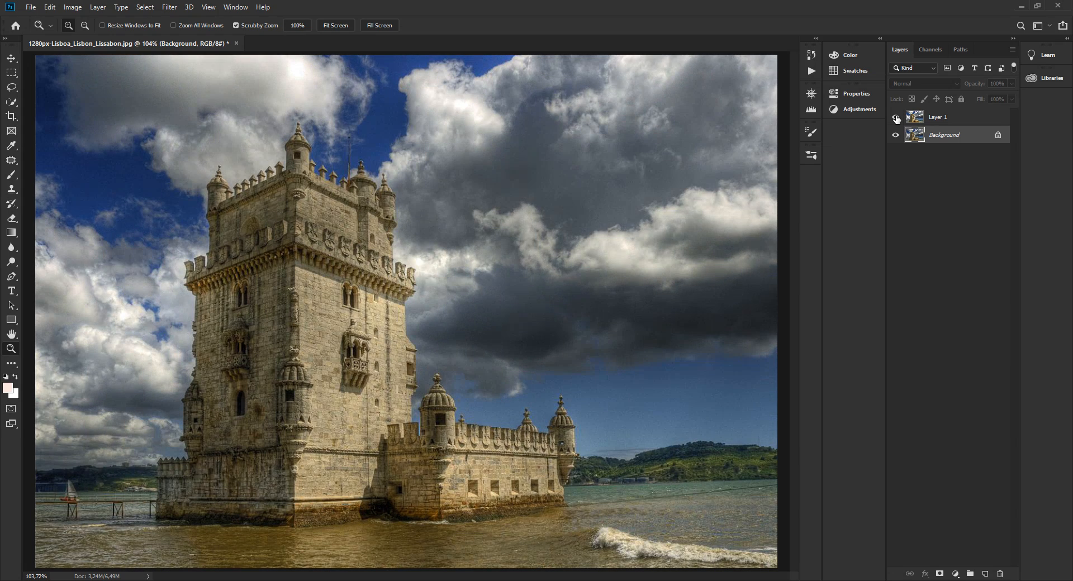
{"action": "left_click", "coordinate": [896, 118]}
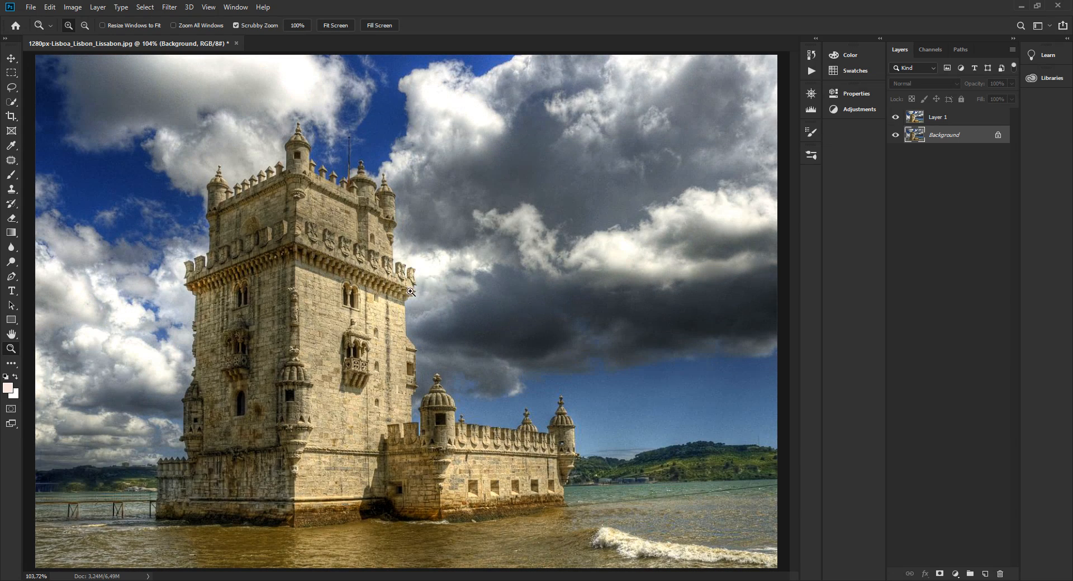
{"action": "left_click", "coordinate": [895, 136]}
{"action": "left_click", "coordinate": [896, 118]}
{"action": "left_click", "coordinate": [896, 136]}
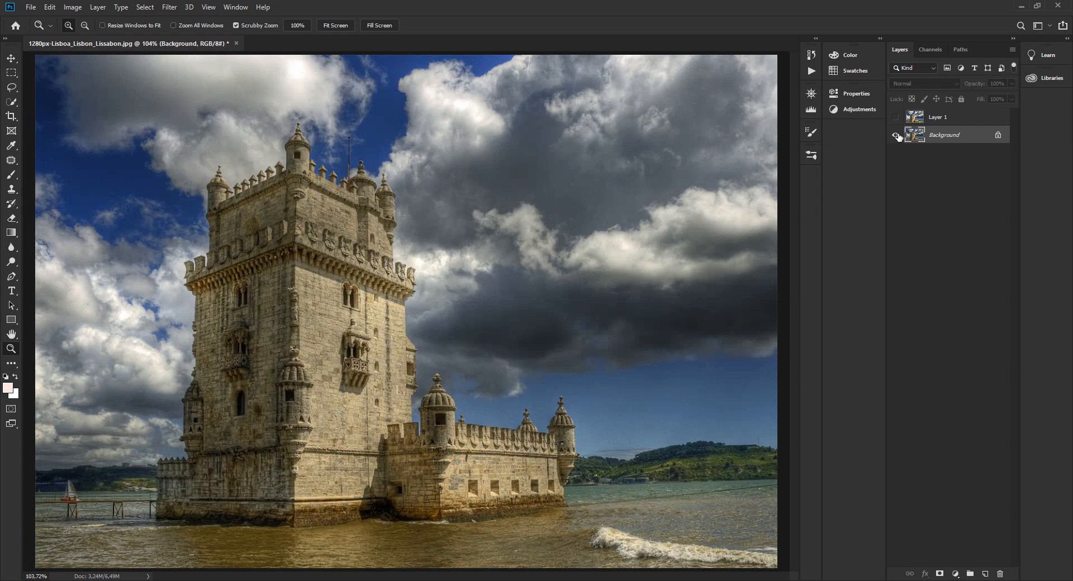
Convert the Background into a regular layer named Layer 0 and move it above Layer 1, keeping Layer 1 hidden.
{"action": "mouse_move", "coordinate": [917, 118]}
{"action": "left_mouse_down"}
{"action": "mouse_move", "coordinate": [931, 121]}
{"action": "mouse_move", "coordinate": [933, 135]}
{"action": "mouse_move", "coordinate": [919, 144]}
{"action": "mouse_move", "coordinate": [919, 124]}
{"action": "left_mouse_up"}
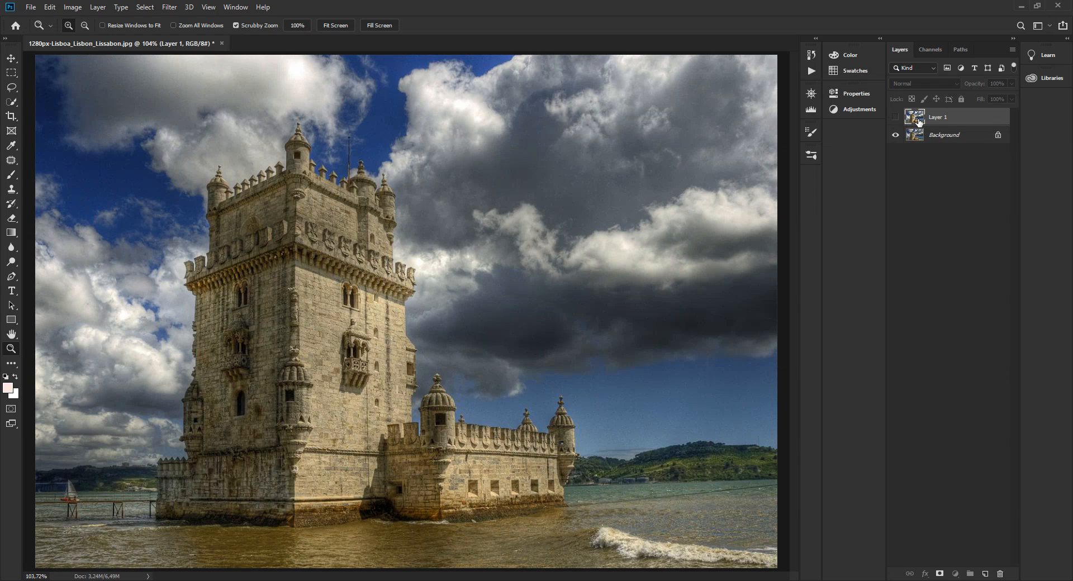
{"action": "left_click", "coordinate": [933, 134]}
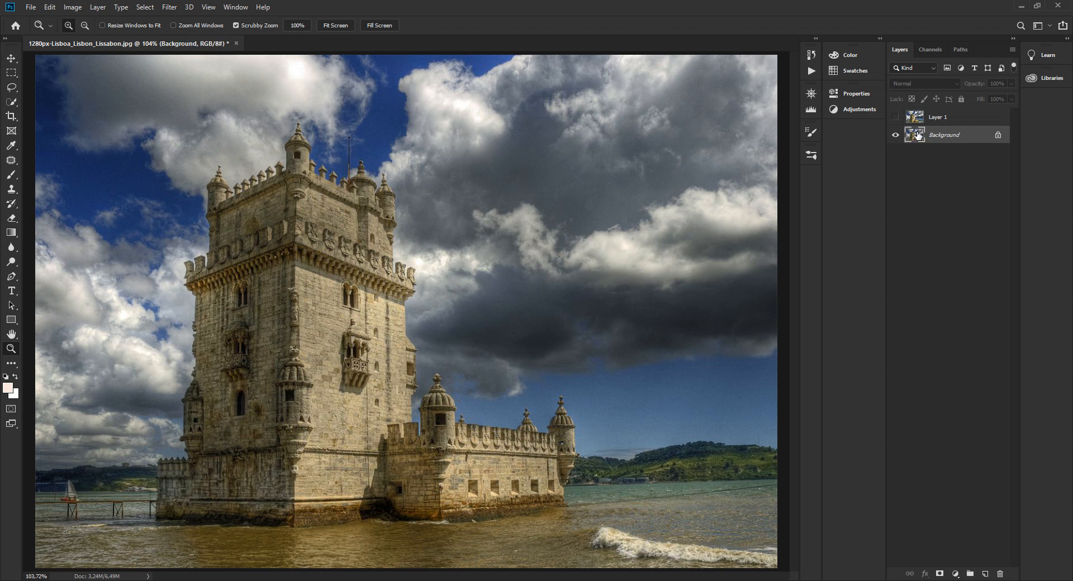
{"action": "double_click", "coordinate": [936, 134]}
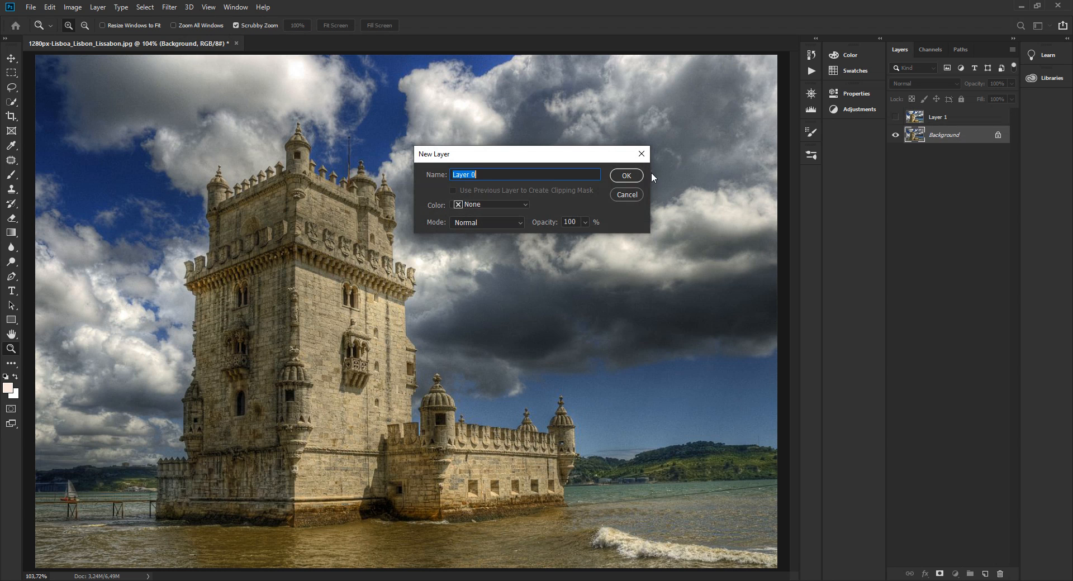
{"action": "left_click", "coordinate": [632, 175]}
{"action": "left_click_drag", "start_coordinate": [934, 136], "coordinate": [934, 116]}
{"action": "left_click", "coordinate": [895, 135]}
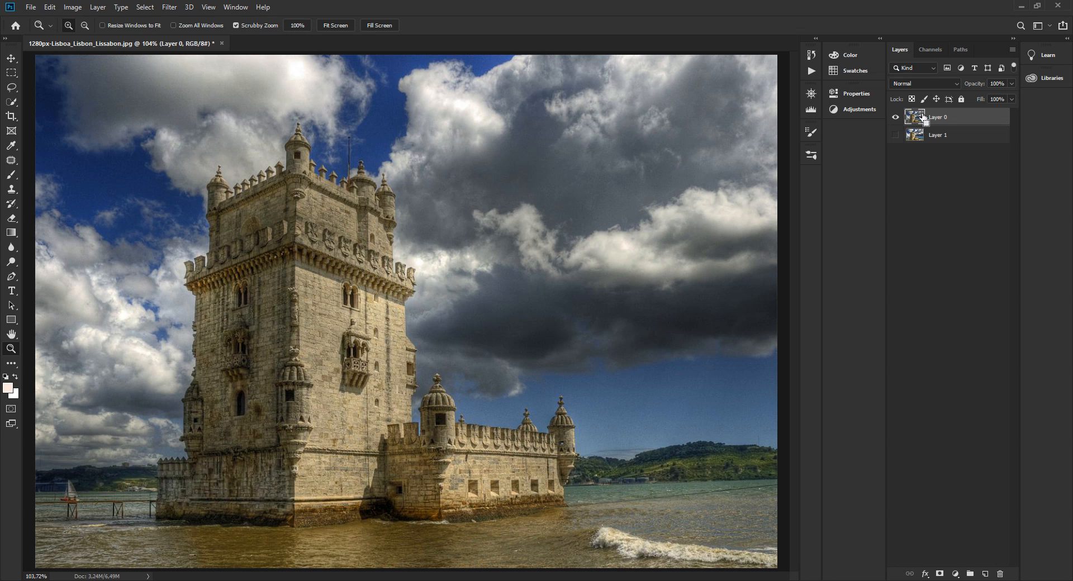
Duplicate Layer 0 and hide the original so only the copy is shown.
{"action": "key", "text": "ctrl+j"}
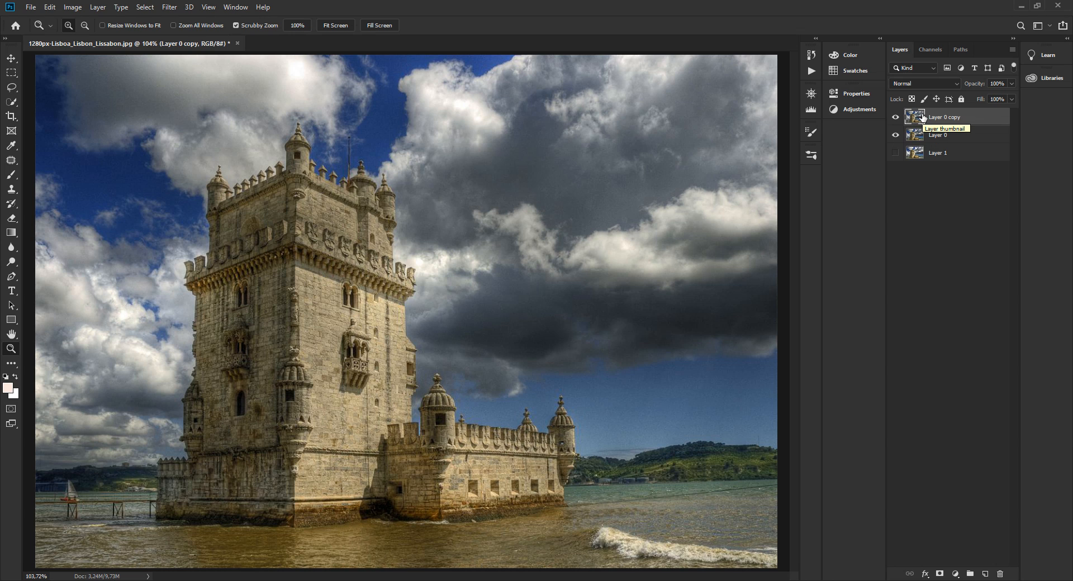
{"action": "left_click", "coordinate": [895, 135]}
{"action": "left_click", "coordinate": [77, 492]}
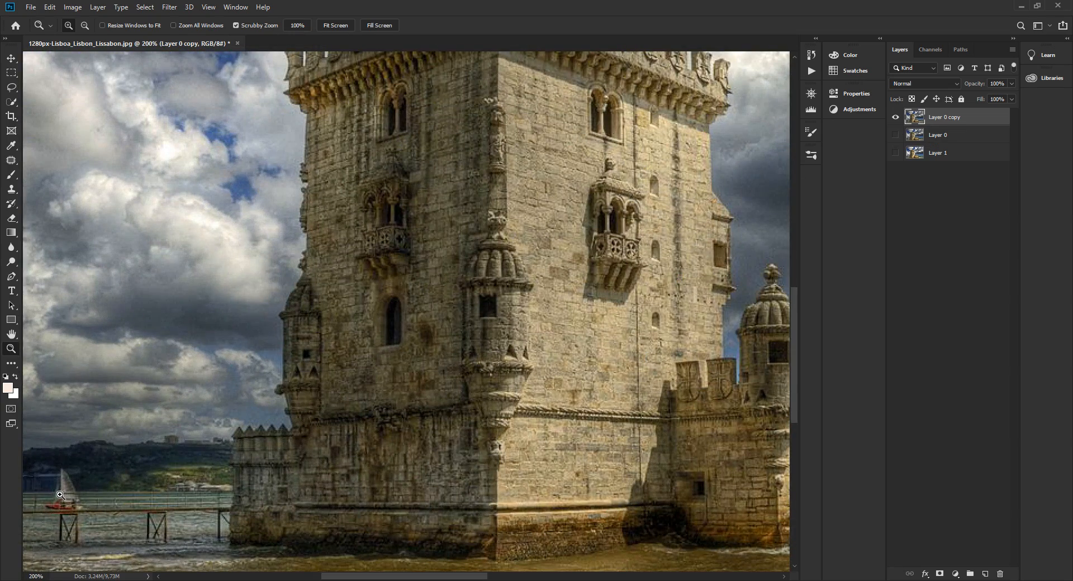
{"action": "right_click", "coordinate": [79, 496]}
{"action": "left_click", "coordinate": [109, 506]}
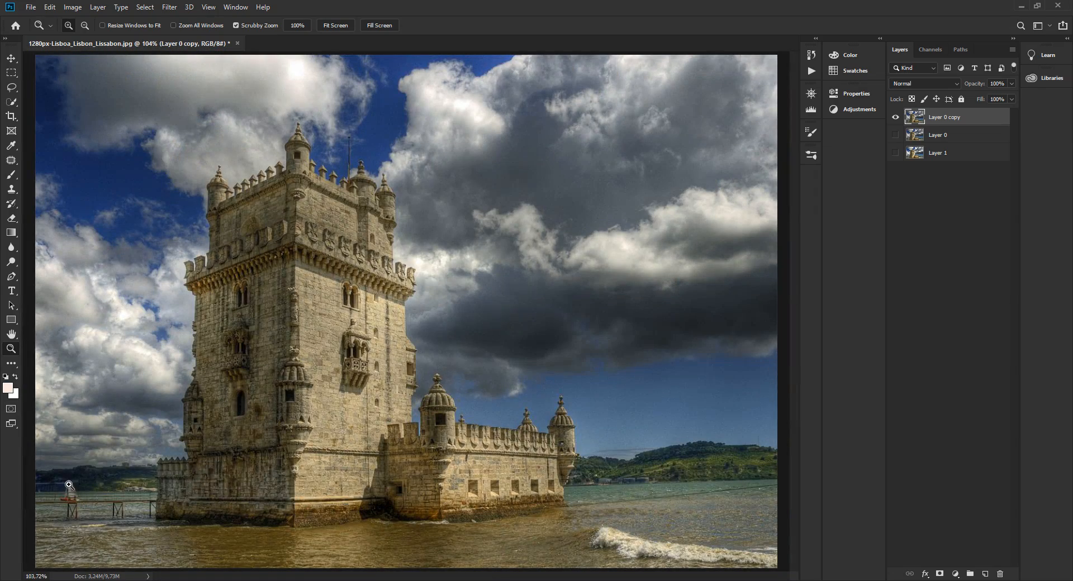
Set up the Clone Stamp tool with a 55 px brush at 0% hardness in Normal mode for retouching near the sailboat.
{"action": "key", "text": "alt"}
{"action": "left_click", "coordinate": [49, 503]}
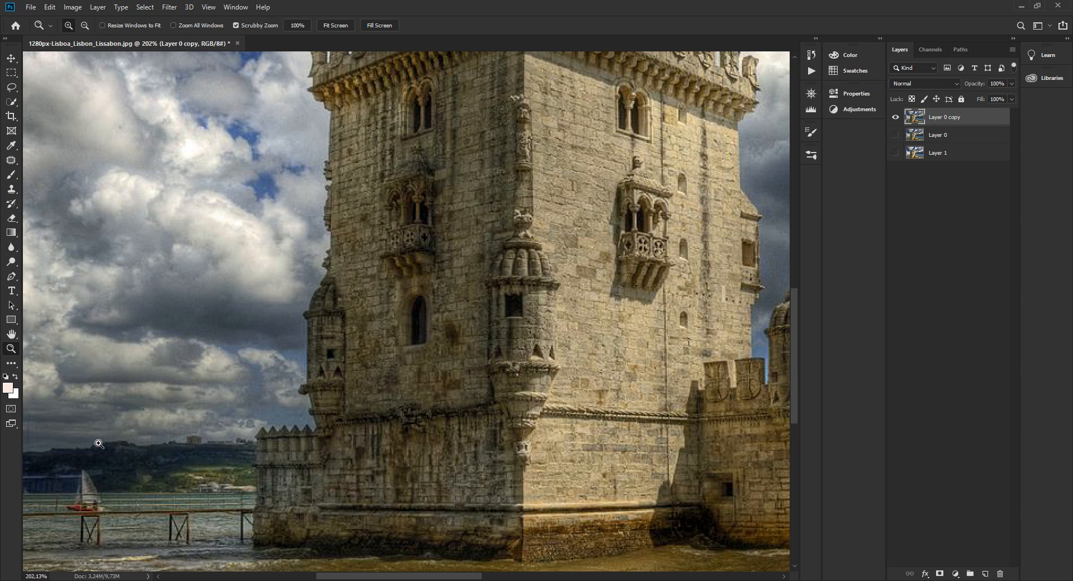
{"action": "key", "text": "s"}
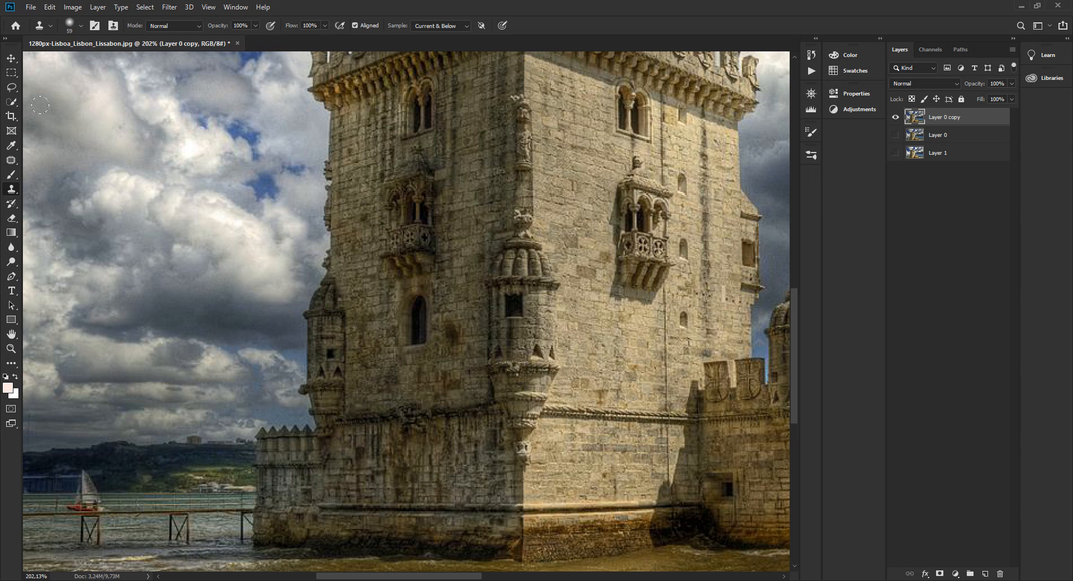
{"action": "left_click", "coordinate": [51, 26]}
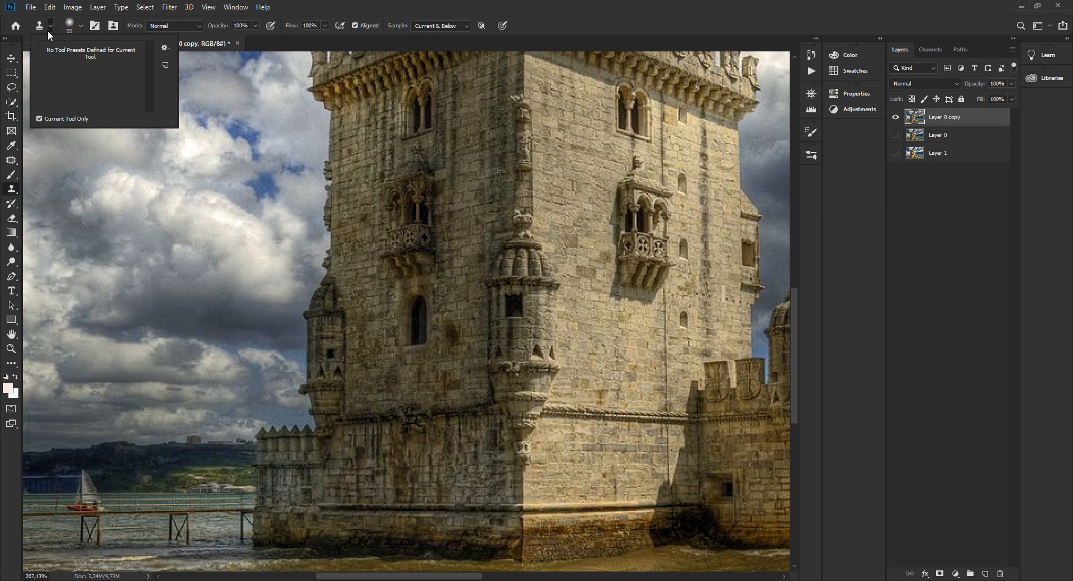
{"action": "left_click", "coordinate": [82, 25]}
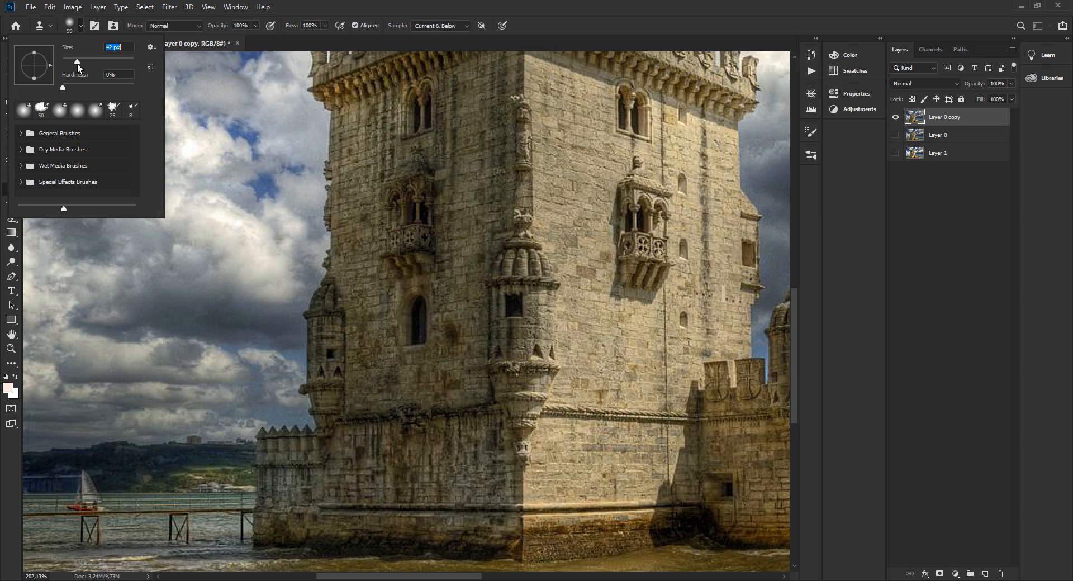
{"action": "left_click_drag", "start_coordinate": [76, 65], "coordinate": [76, 64]}
{"action": "left_click_drag", "start_coordinate": [80, 65], "coordinate": [84, 64]}
{"action": "left_click", "coordinate": [356, 2]}
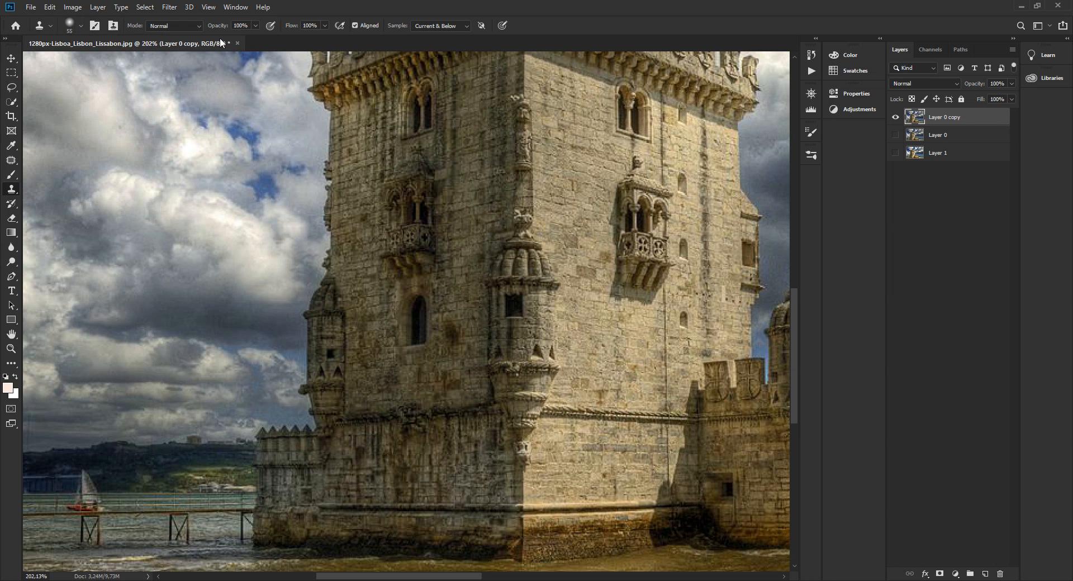
{"action": "left_click", "coordinate": [196, 30]}
{"action": "left_click", "coordinate": [196, 30]}
Clone the surrounding water, pier and hillside over the sailboat to remove it from Layer 0 copy.
{"action": "left_click", "coordinate": [130, 503], "text": "alt"}
{"action": "left_click_drag", "start_coordinate": [97, 505], "coordinate": [71, 488]}
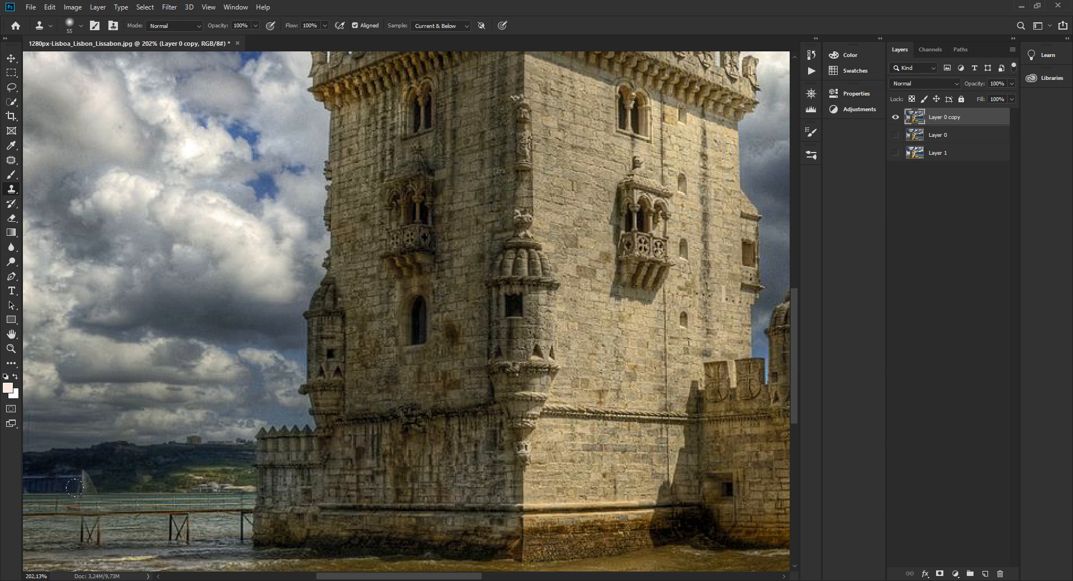
{"action": "key", "text": "ctrl+z"}
{"action": "key", "text": "ctrl+z"}
{"action": "key", "text": "ctrl+z"}
{"action": "key", "text": "ctrl+z"}
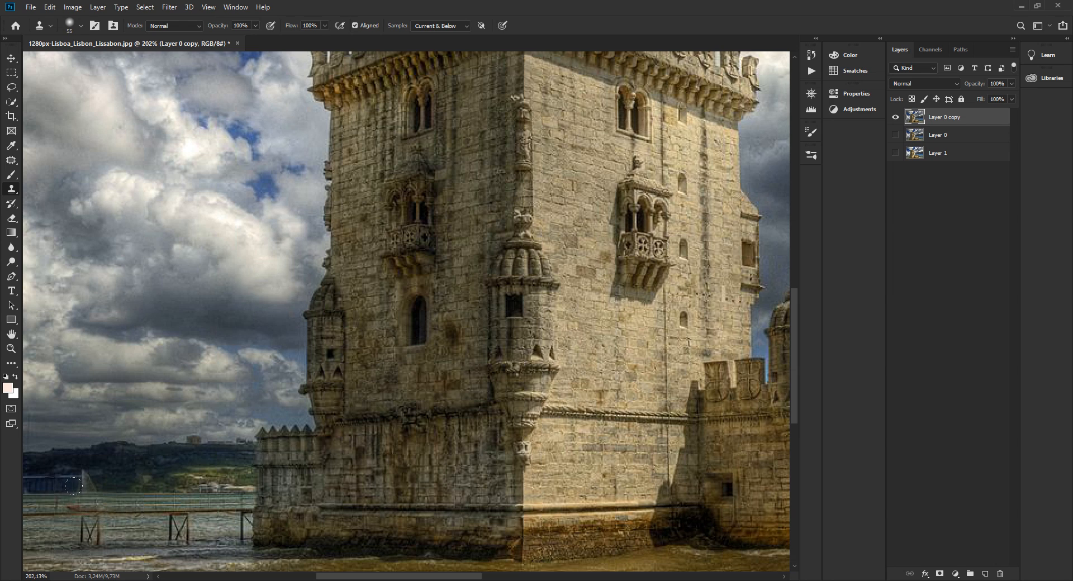
{"action": "key", "text": "ctrl+z"}
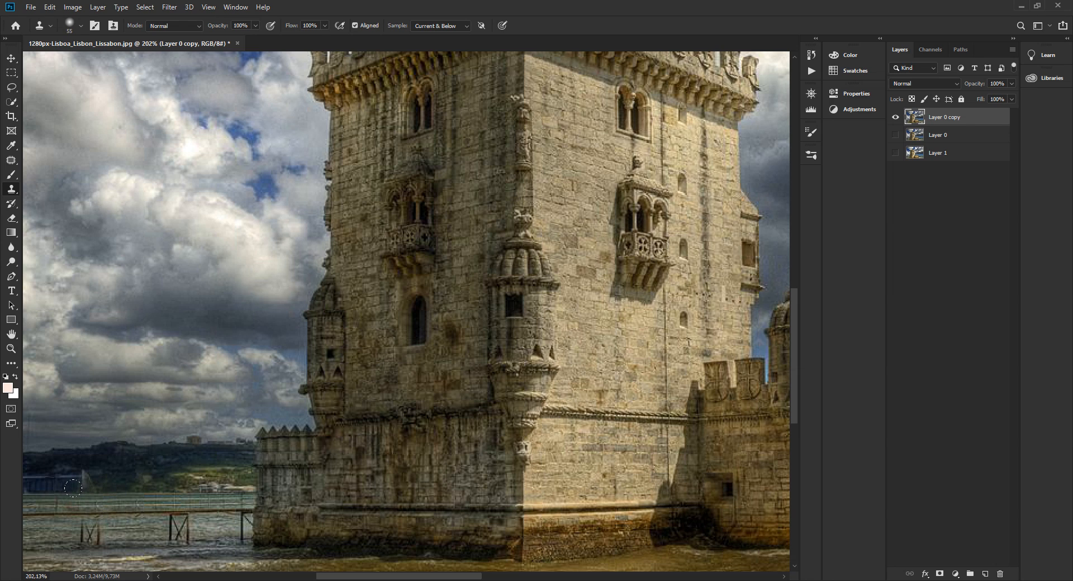
{"action": "left_click_drag", "start_coordinate": [84, 486], "coordinate": [69, 475]}
Try to clone water over the leftmost support of the wooden pier.
{"action": "scroll", "coordinate": [78, 494], "scroll_direction": "down", "scroll_amount": 2}
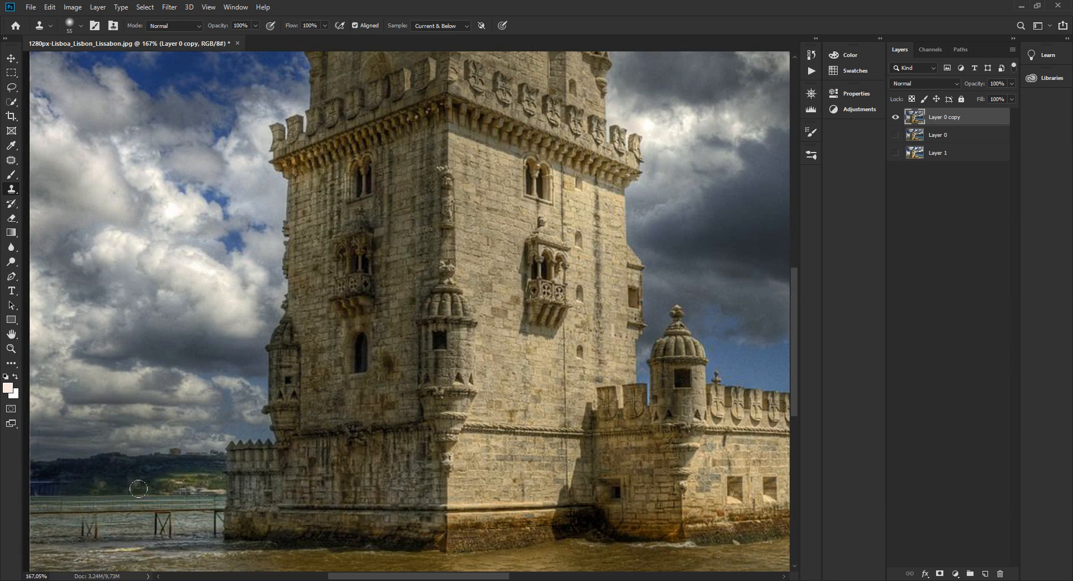
{"action": "left_click", "coordinate": [129, 525]}
{"action": "key", "text": "ctrl+z"}
{"action": "key", "text": "ctrl+z"}
{"action": "key", "text": "ctrl+z"}
{"action": "key", "text": "ctrl+z"}
{"action": "key", "text": "ctrl+shift+z"}
{"action": "left_click_drag", "start_coordinate": [85, 515], "coordinate": [79, 515]}
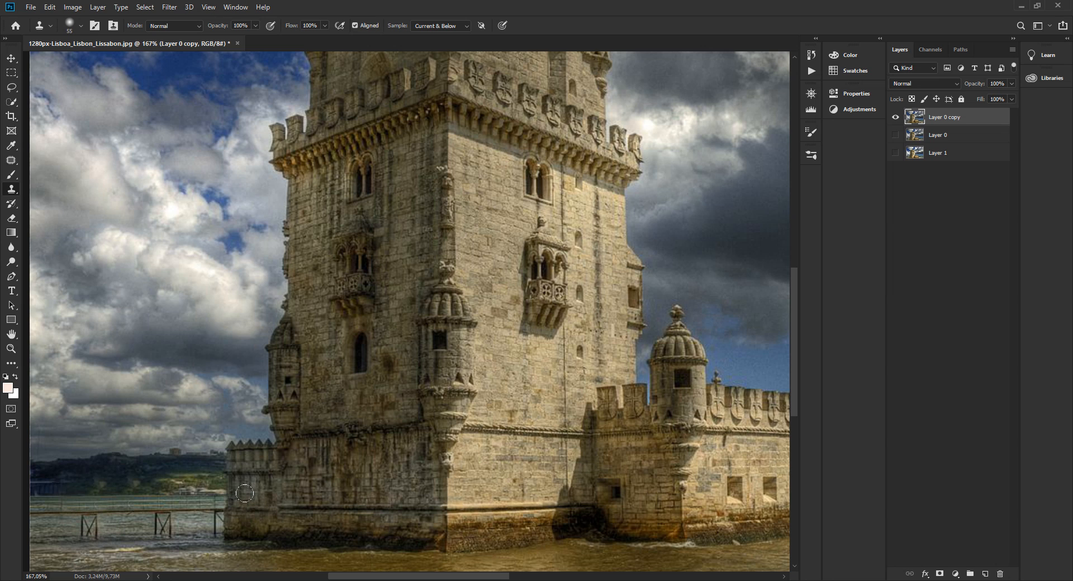
{"action": "scroll", "coordinate": [182, 462], "scroll_direction": "down", "scroll_amount": 3}
{"action": "scroll", "coordinate": [182, 462], "scroll_direction": "up", "scroll_amount": 3}
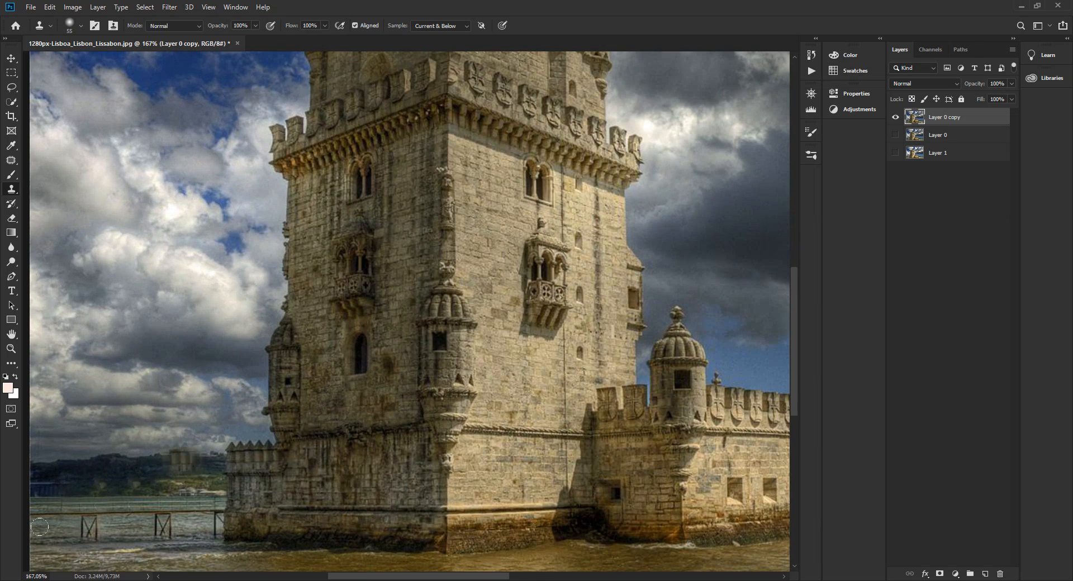
Fit the image on screen and compare original Layer 0 with the retouched copy, ending with Layer 0 shown and the copy hidden.
{"action": "scroll", "coordinate": [182, 368], "scroll_direction": "down", "scroll_amount": 3}
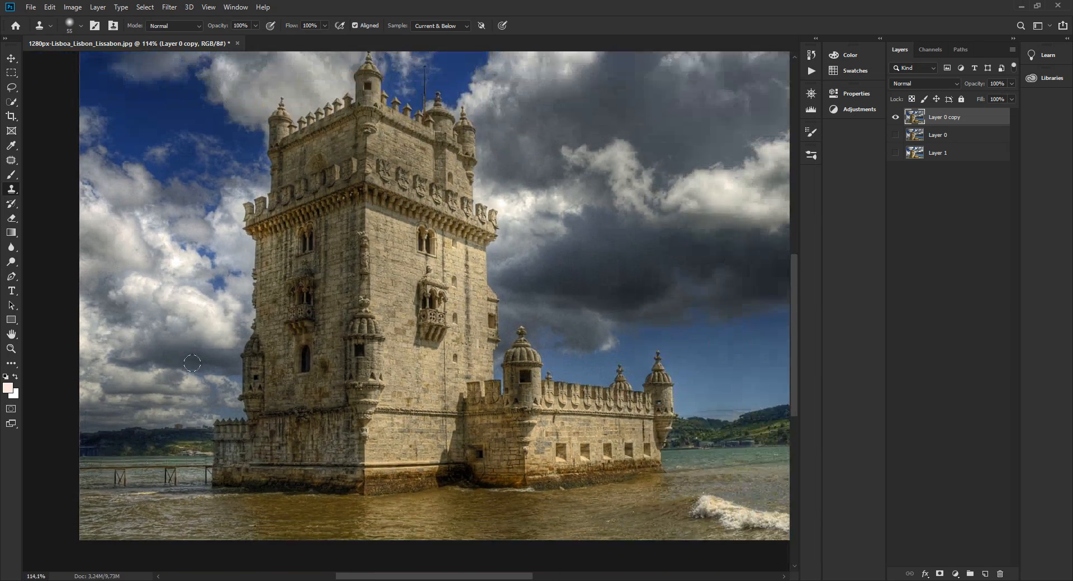
{"action": "key", "text": "z"}
{"action": "left_click", "coordinate": [266, 331]}
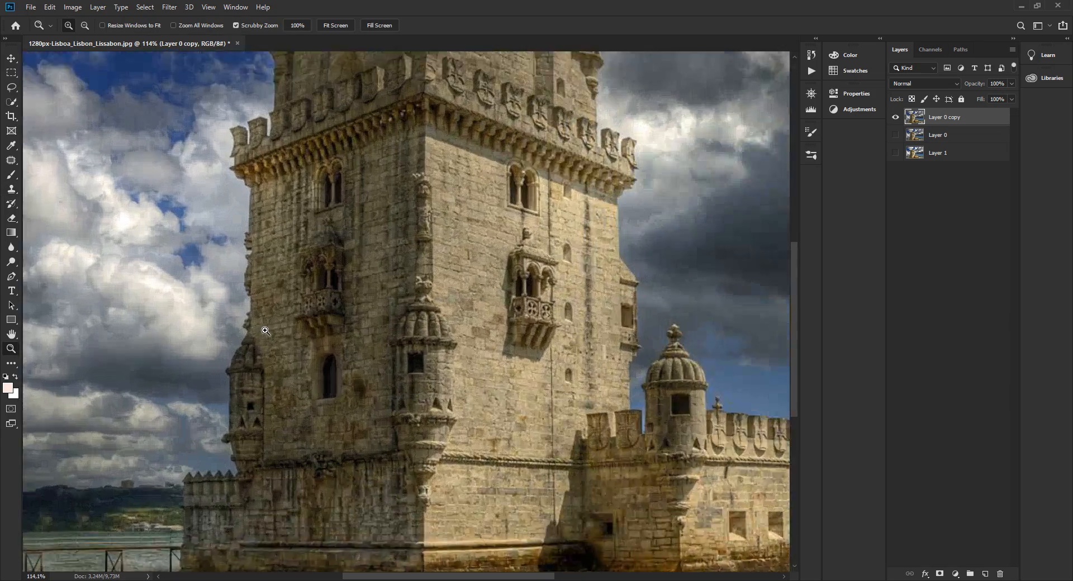
{"action": "right_click", "coordinate": [267, 332]}
{"action": "left_click", "coordinate": [280, 337]}
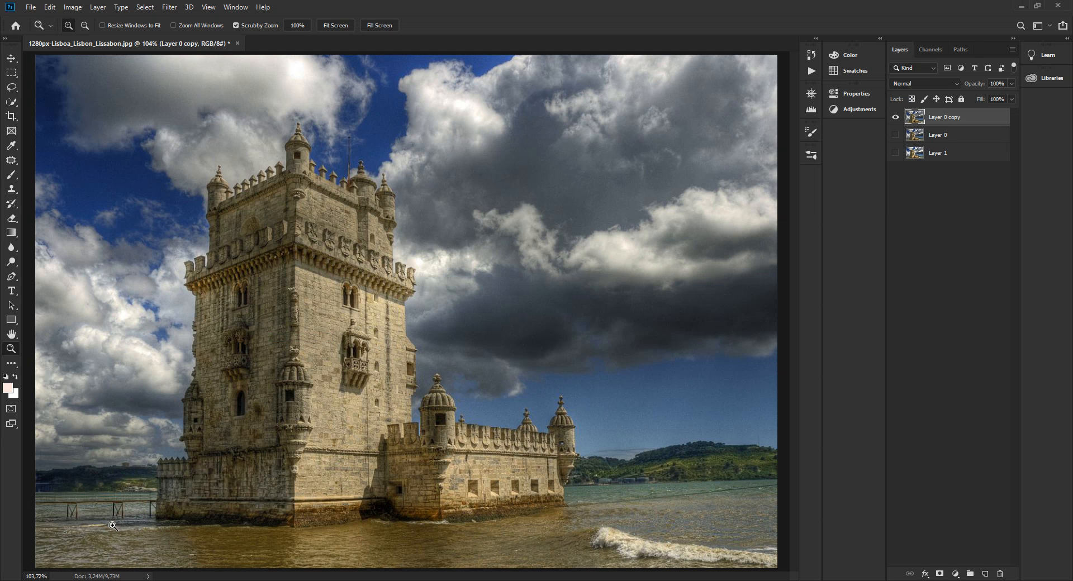
{"action": "left_click", "coordinate": [895, 117]}
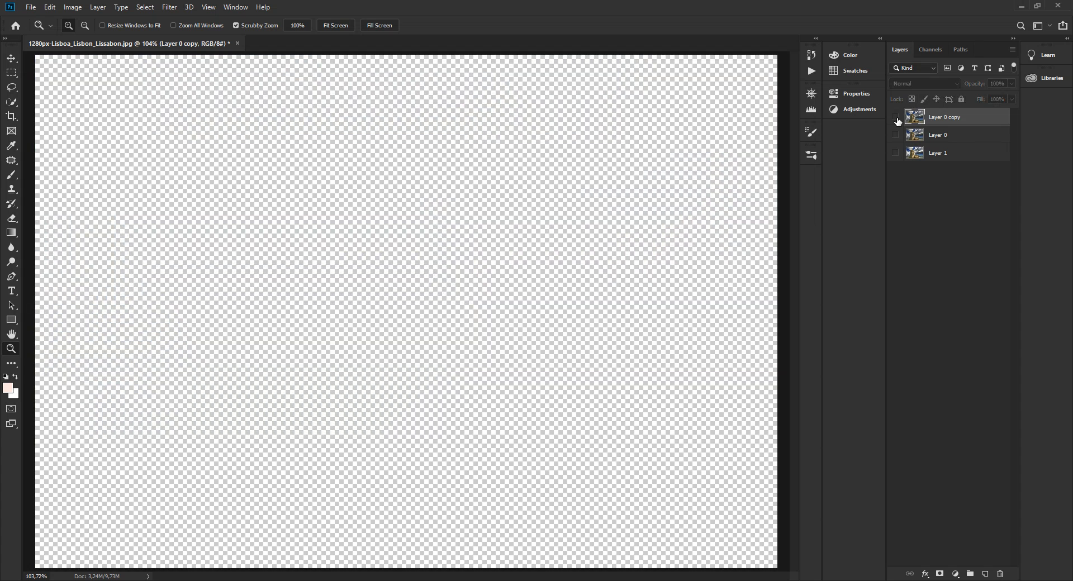
{"action": "left_click", "coordinate": [896, 134]}
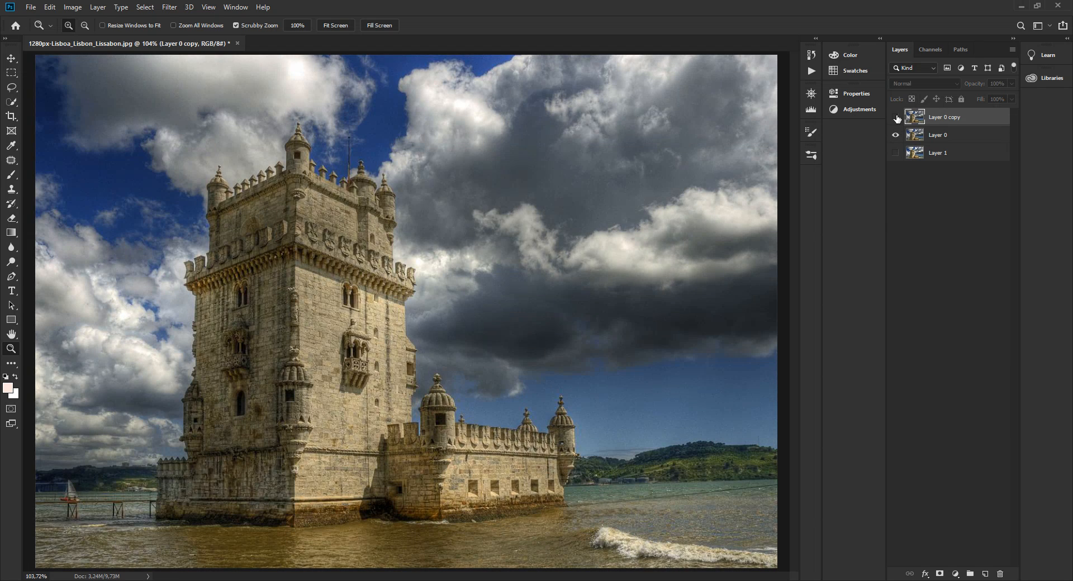
{"action": "left_click", "coordinate": [896, 118]}
{"action": "left_click", "coordinate": [896, 118]}
{"action": "left_click", "coordinate": [895, 117]}
{"action": "left_click", "coordinate": [896, 117]}
Move Layer 0 copy below Layer 0 and make Layer 0 the active layer.
{"action": "left_click_drag", "start_coordinate": [925, 121], "coordinate": [914, 151]}
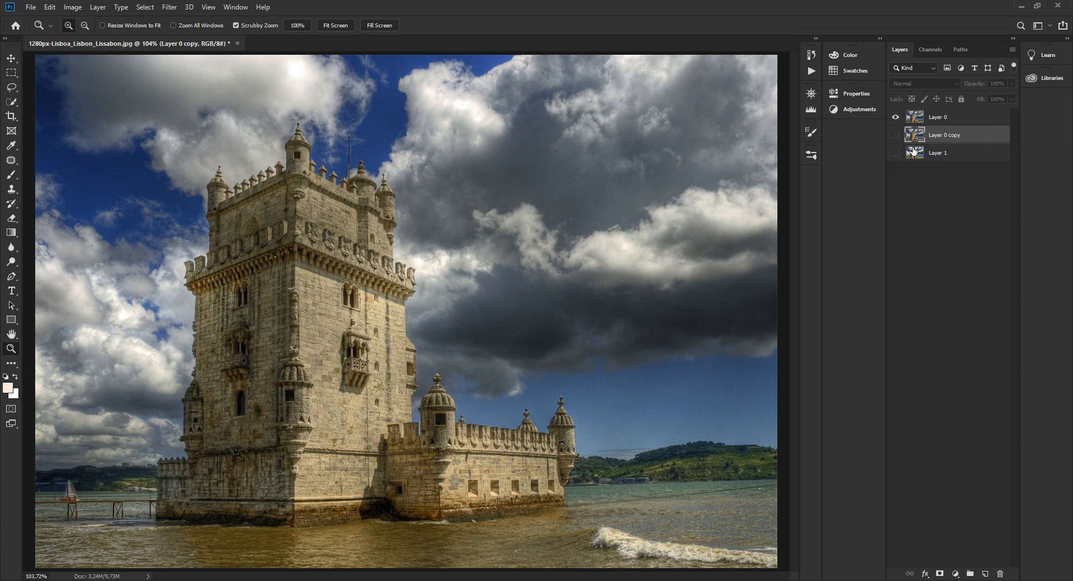
{"action": "left_click", "coordinate": [927, 119]}
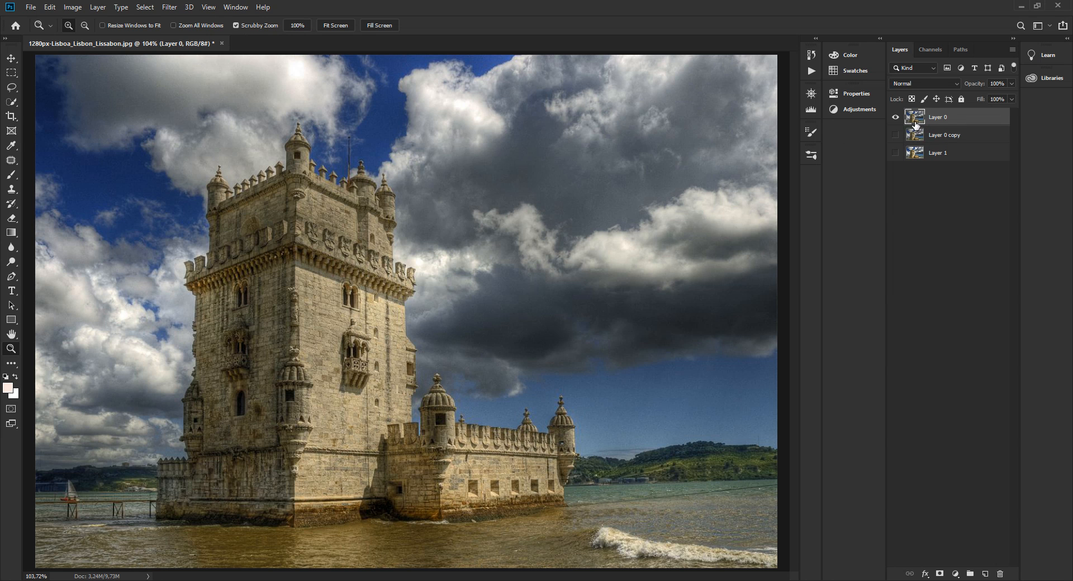
Draw a freehand Lasso selection closely around the sailboat behind the pier on Layer 0.
{"action": "scroll", "coordinate": [69, 483], "scroll_direction": "up", "scroll_amount": 2}
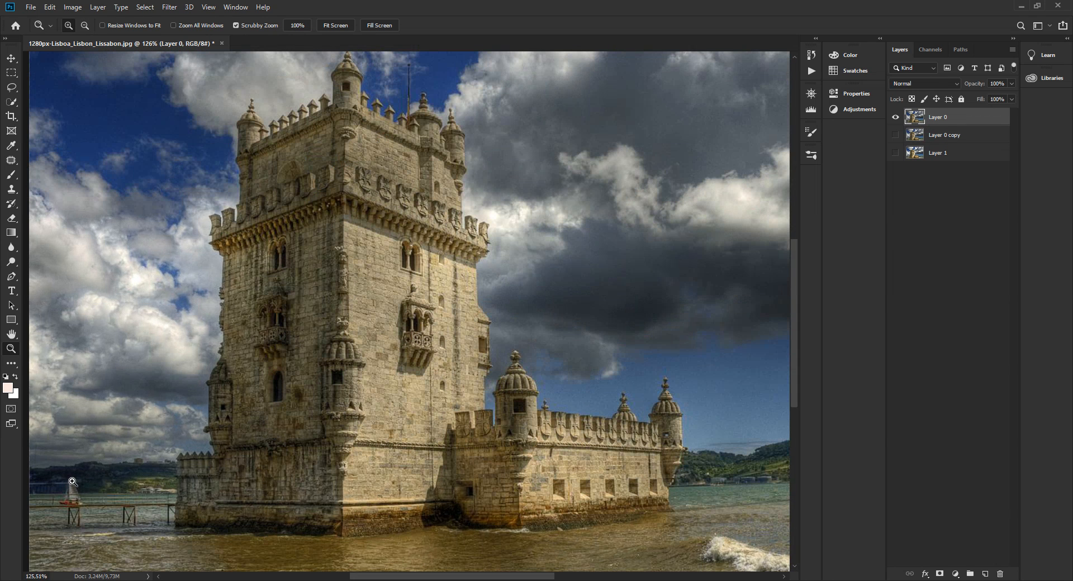
{"action": "key", "text": "l"}
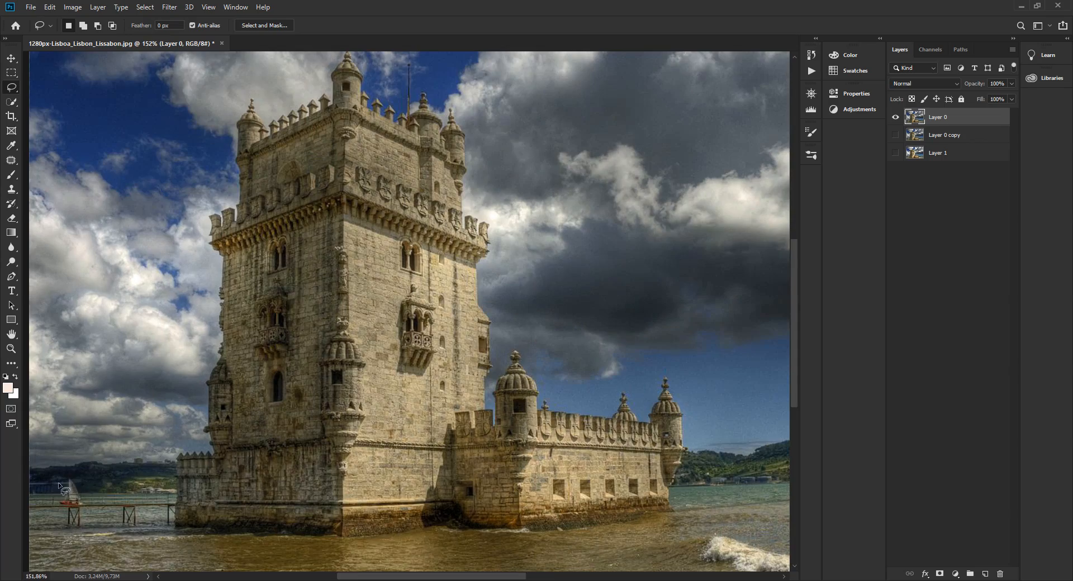
{"action": "scroll", "coordinate": [59, 481], "scroll_direction": "up", "scroll_amount": 3}
{"action": "scroll", "coordinate": [57, 504], "scroll_direction": "down", "scroll_amount": 2}
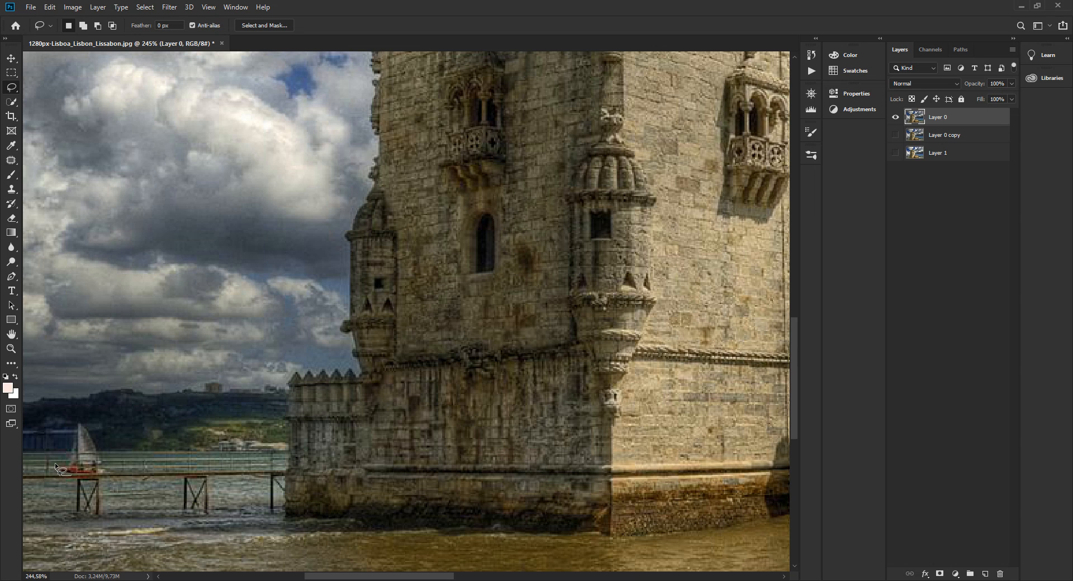
{"action": "mouse_move", "coordinate": [94, 430]}
{"action": "left_mouse_down"}
{"action": "mouse_move", "coordinate": [118, 472]}
{"action": "mouse_move", "coordinate": [98, 479]}
{"action": "left_mouse_up"}
{"action": "scroll", "coordinate": [119, 433], "scroll_direction": "up", "scroll_amount": 1}
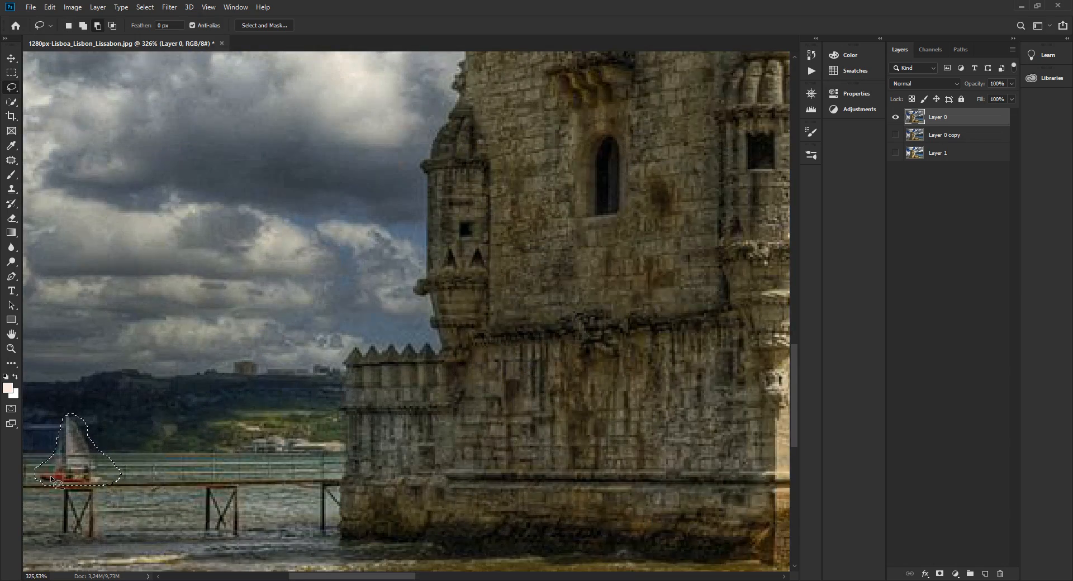
Fill the sailboat selection with Content-Aware contents, using Color Adaptation, Normal mode and 100% opacity, and clear the selection.
{"action": "scroll", "coordinate": [51, 475], "scroll_direction": "down", "scroll_amount": 1}
{"action": "left_click", "coordinate": [50, 7]}
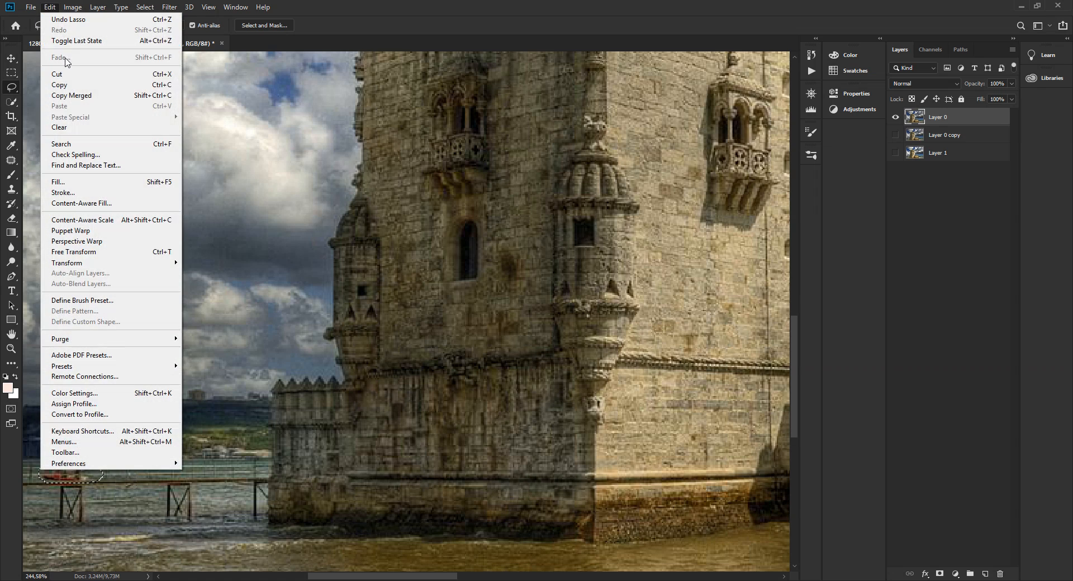
{"action": "left_click", "coordinate": [93, 183]}
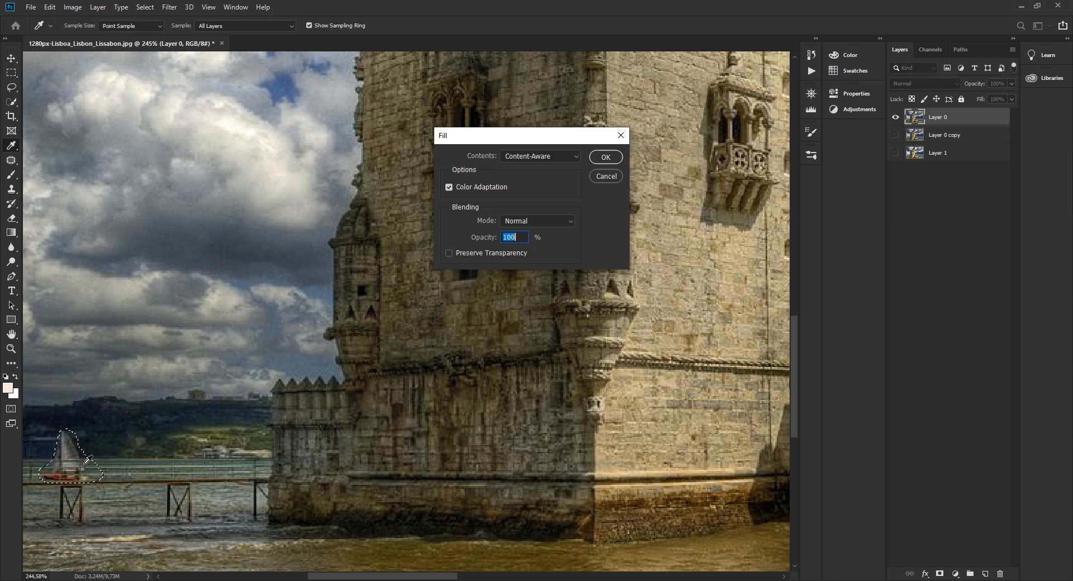
{"action": "left_click", "coordinate": [600, 159]}
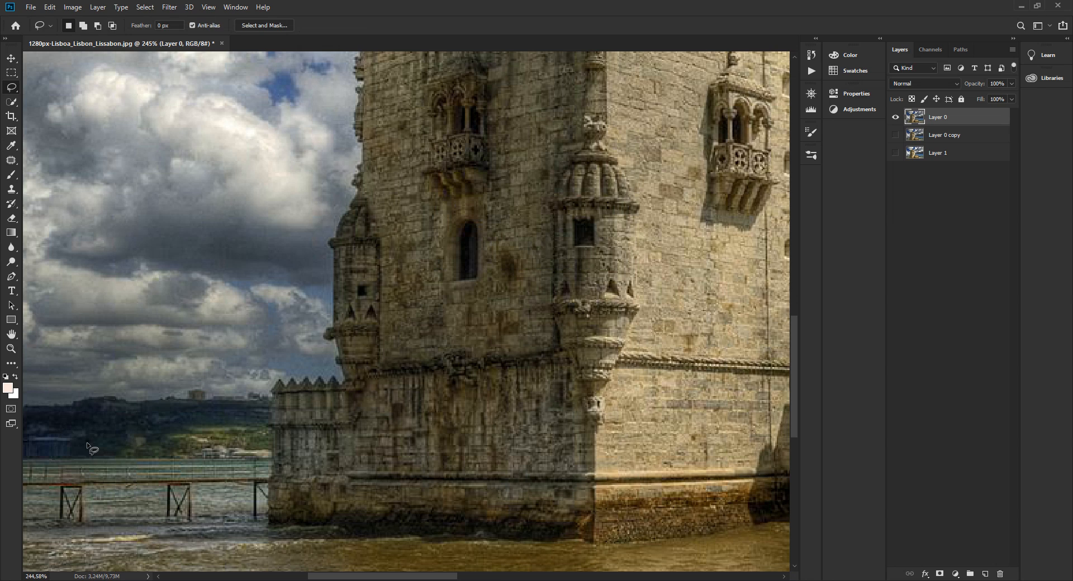
Compare the Content-Aware result on Layer 0 with the cloned Layer 0 copy by switching their visibility, ending with both shown.
{"action": "left_click", "coordinate": [895, 117]}
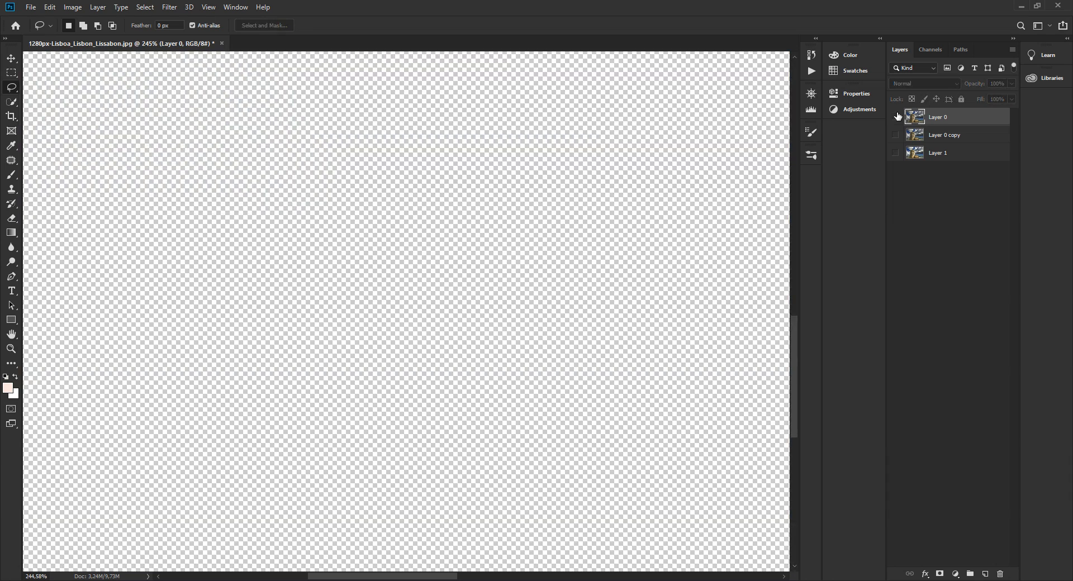
{"action": "left_click", "coordinate": [896, 117]}
{"action": "left_click", "coordinate": [896, 135]}
{"action": "left_click", "coordinate": [896, 135]}
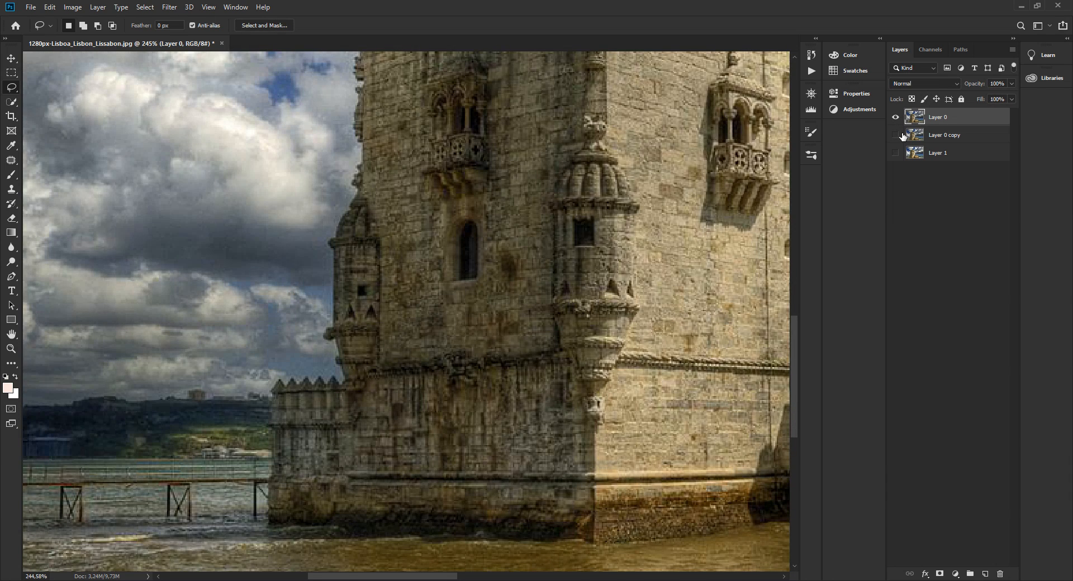
{"action": "left_click", "coordinate": [896, 135]}
{"action": "left_click", "coordinate": [895, 117]}
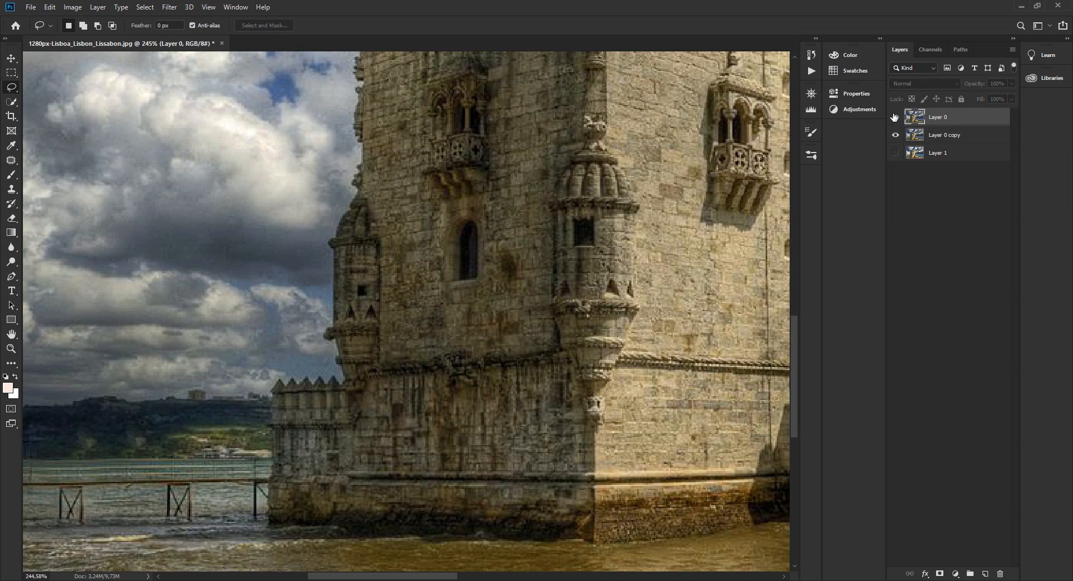
{"action": "left_click", "coordinate": [895, 116]}
{"action": "left_click", "coordinate": [894, 117]}
{"action": "left_click", "coordinate": [895, 116]}
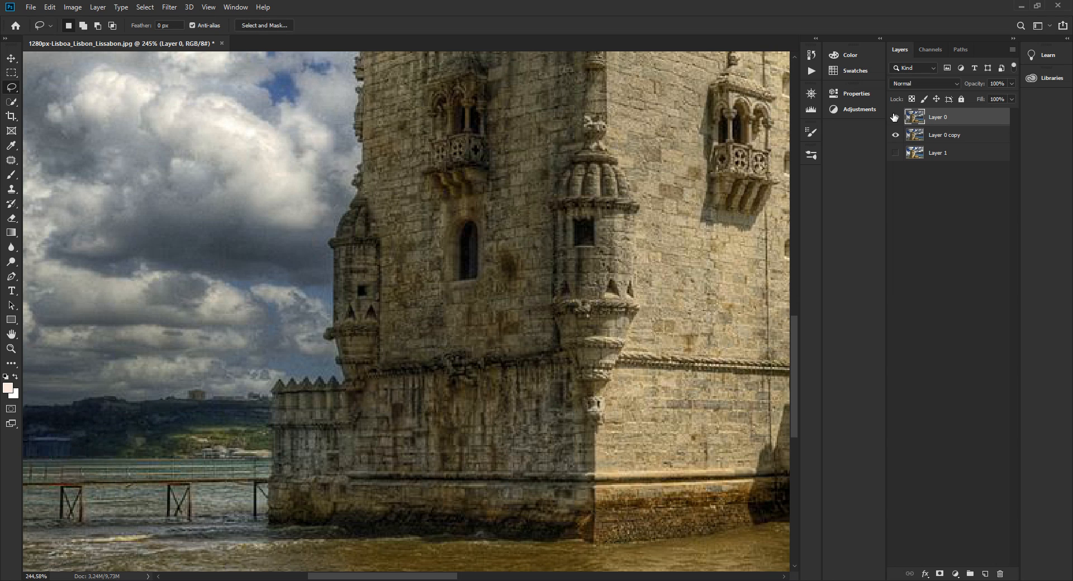
Check Layer 0 copy and Layer 0 in turn, leaving Layer 0 active and both layers visible.
{"action": "left_click", "coordinate": [916, 137]}
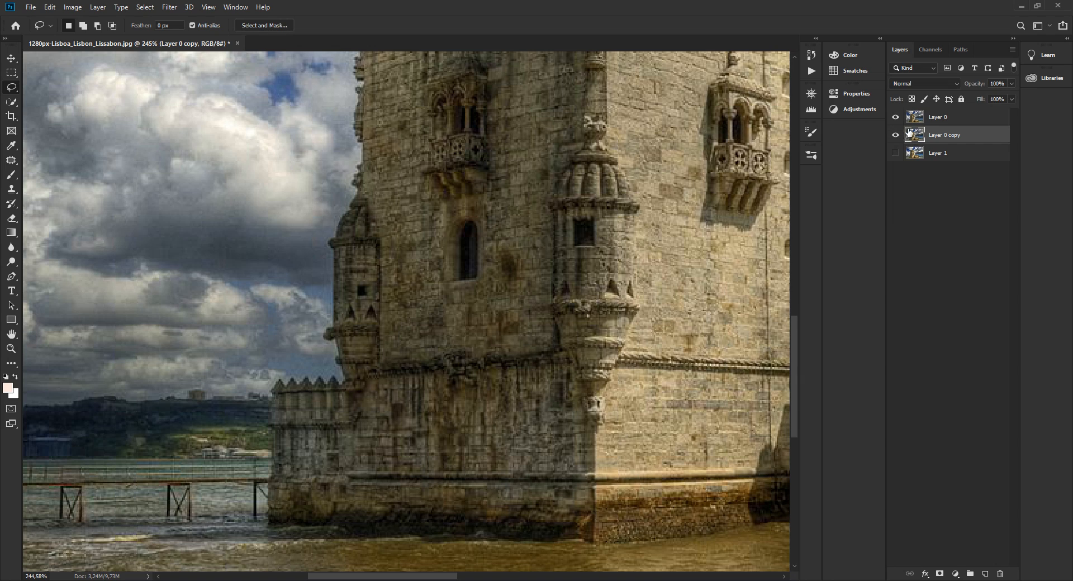
{"action": "left_click", "coordinate": [918, 122]}
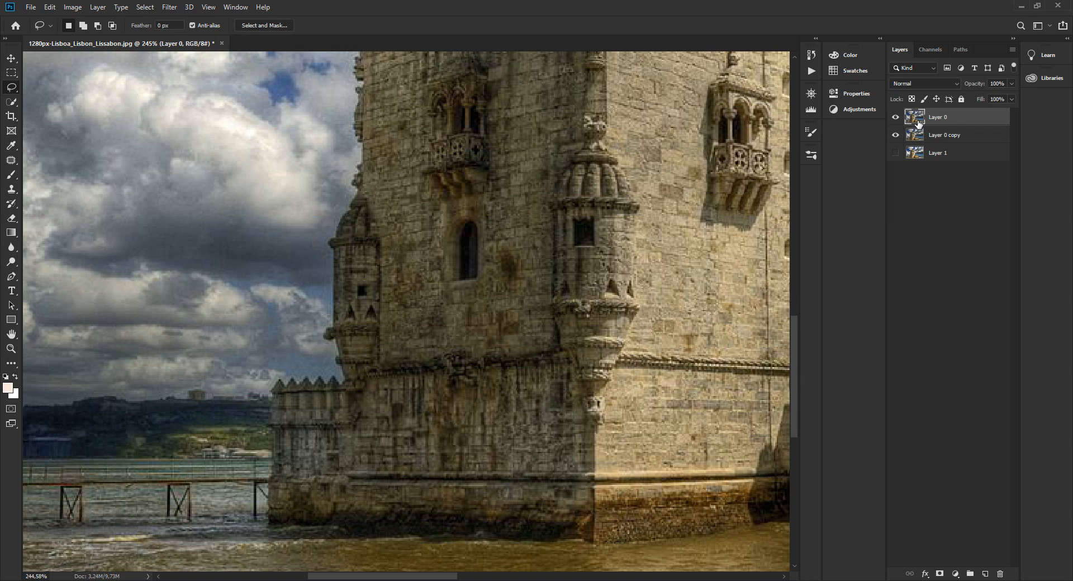
{"action": "left_click", "coordinate": [895, 136]}
{"action": "left_click", "coordinate": [895, 117]}
{"action": "left_click", "coordinate": [895, 135]}
{"action": "left_click", "coordinate": [895, 118]}
{"action": "left_click", "coordinate": [50, 7]}
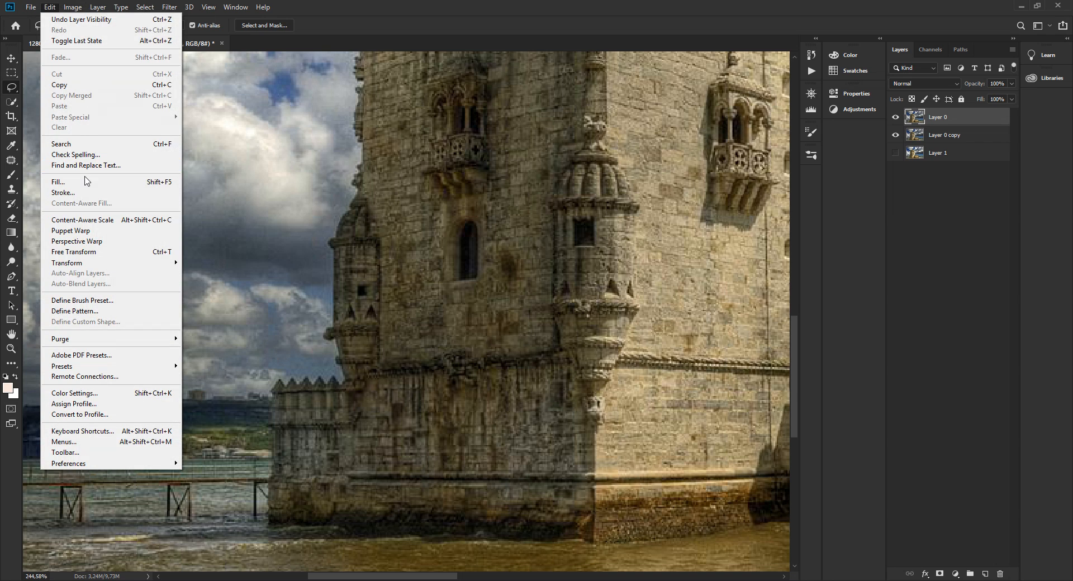
{"action": "left_click", "coordinate": [327, 187]}
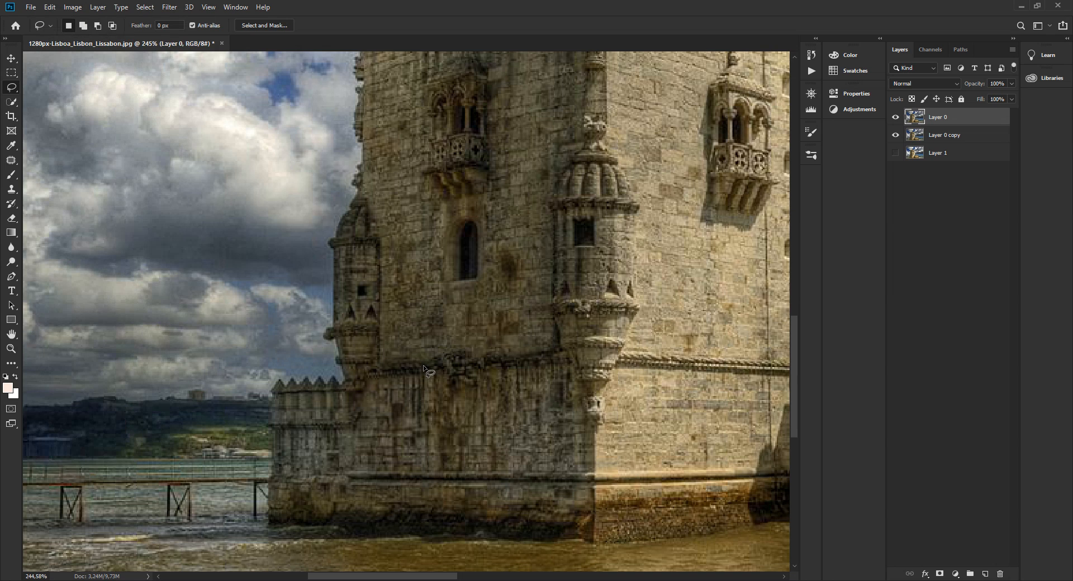
Hide Layer 0 copy and Layer 0, and show both again to review the two retouched versions.
{"action": "left_click", "coordinate": [894, 136]}
{"action": "left_click", "coordinate": [895, 118]}
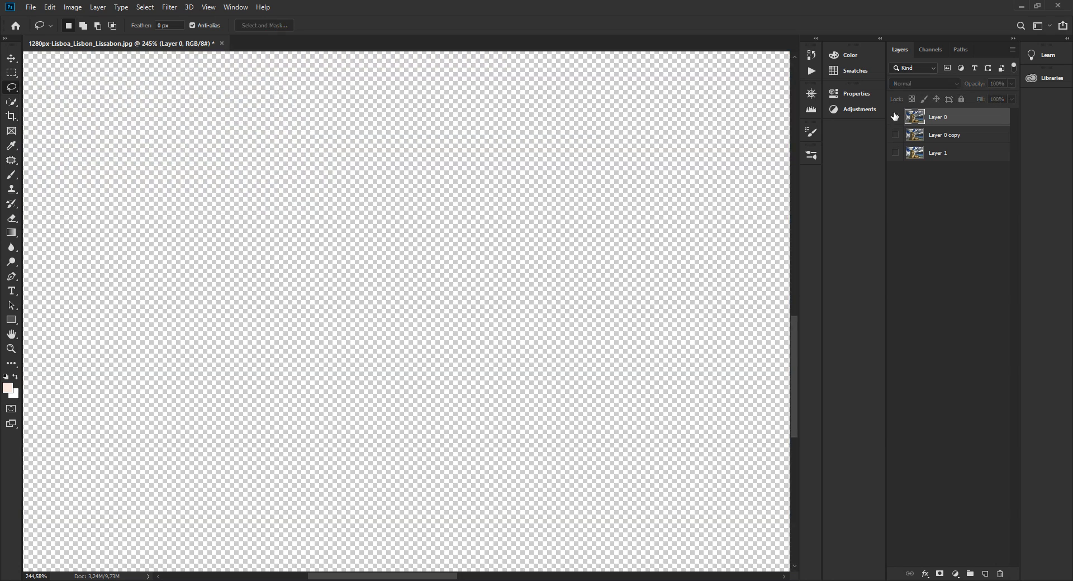
{"action": "left_click", "coordinate": [895, 119]}
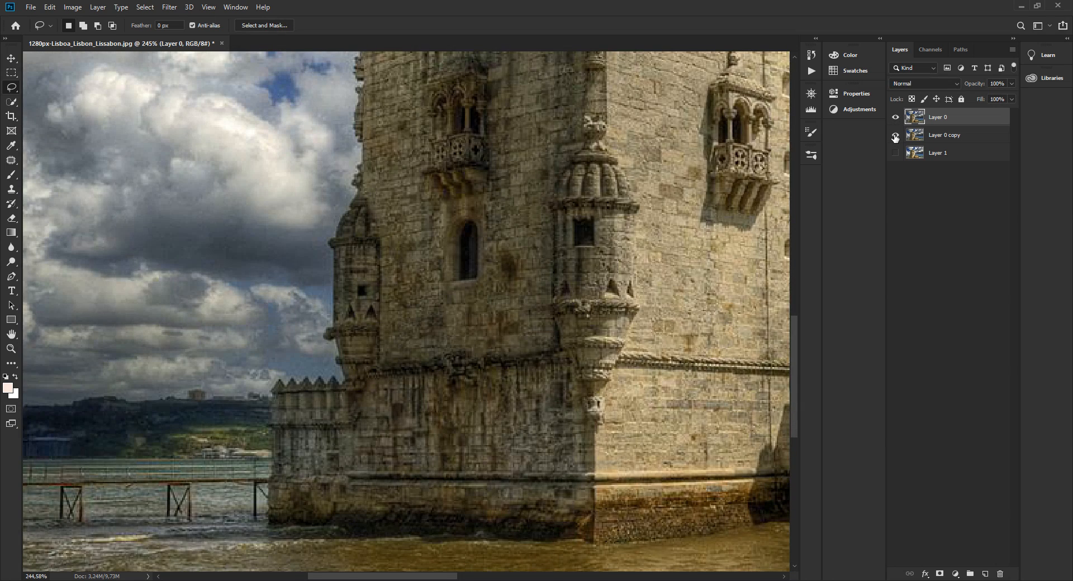
{"action": "left_click", "coordinate": [895, 135]}
{"action": "left_click", "coordinate": [944, 580]}
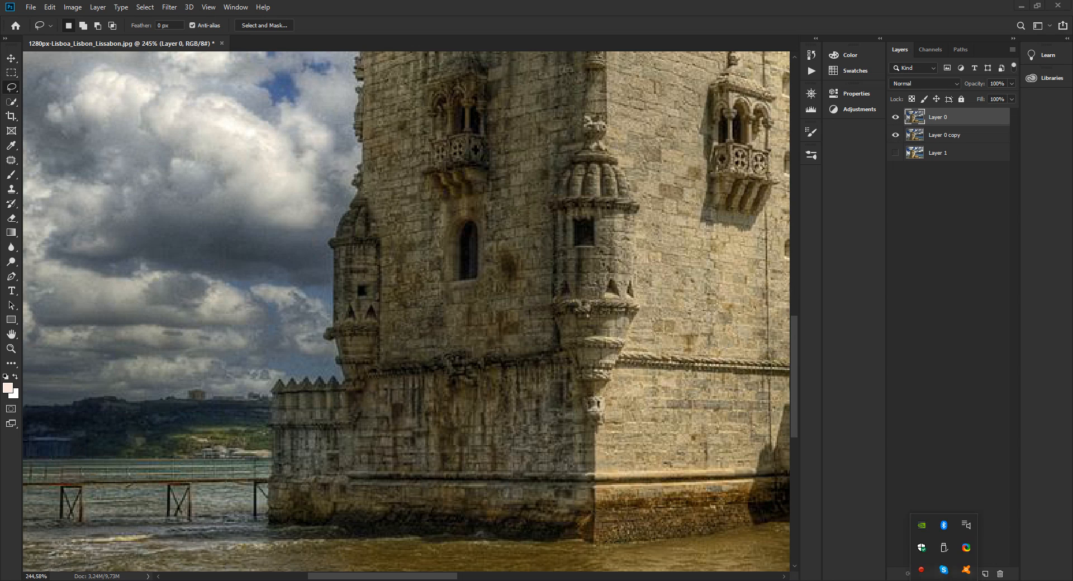